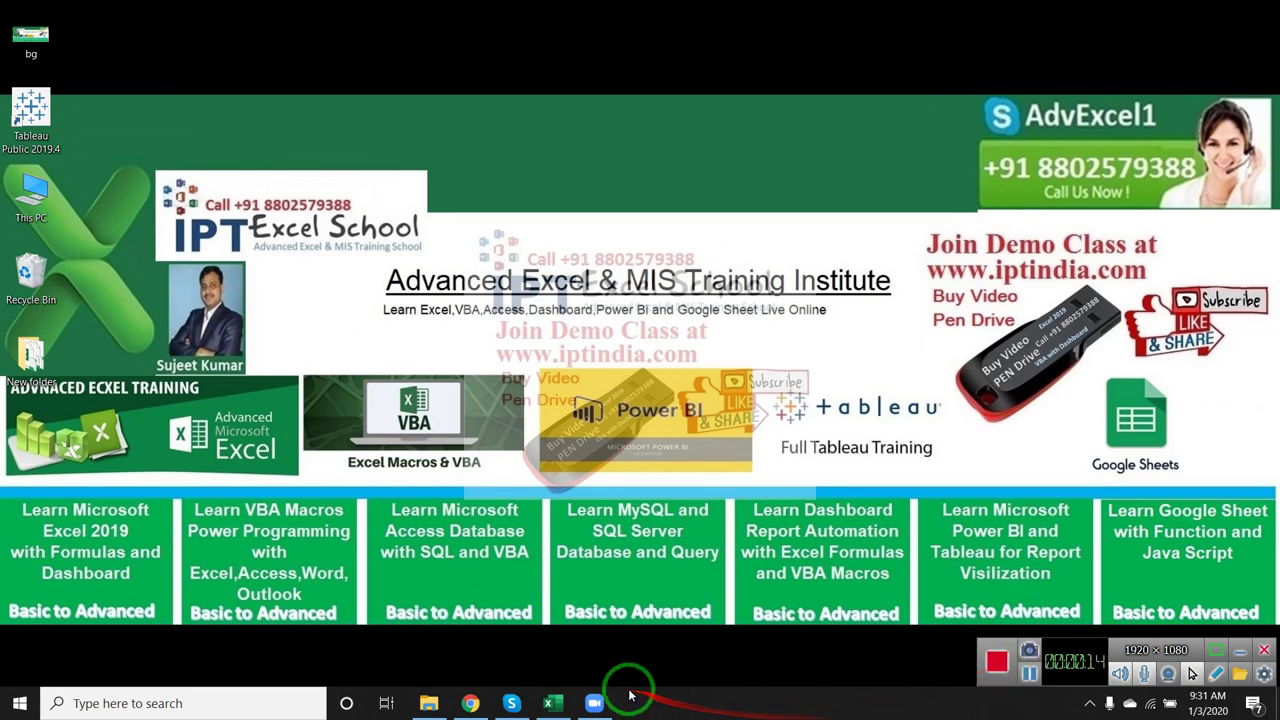
# - Bring Book1 forward on Sheet3 and create new blank workbooks until Book1–Book10 are open
pyautogui.click(548, 704)
pyautogui.click(495, 433)
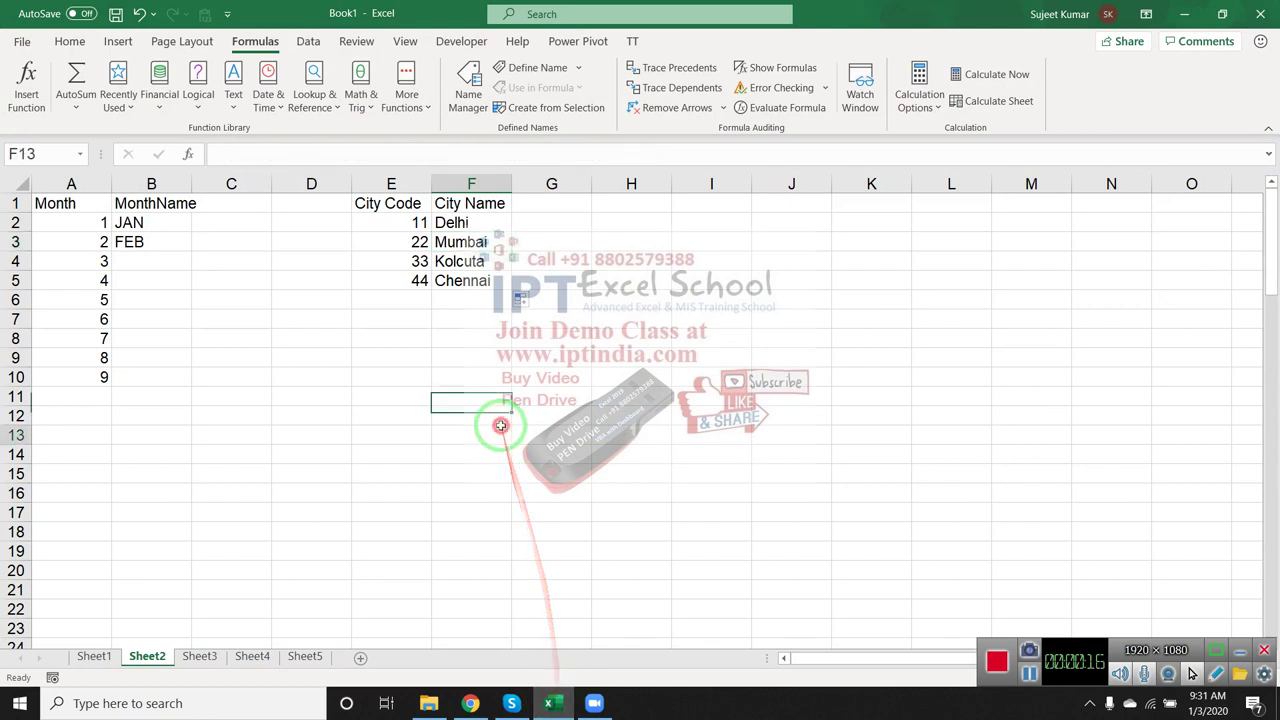
pyautogui.click(199, 656)
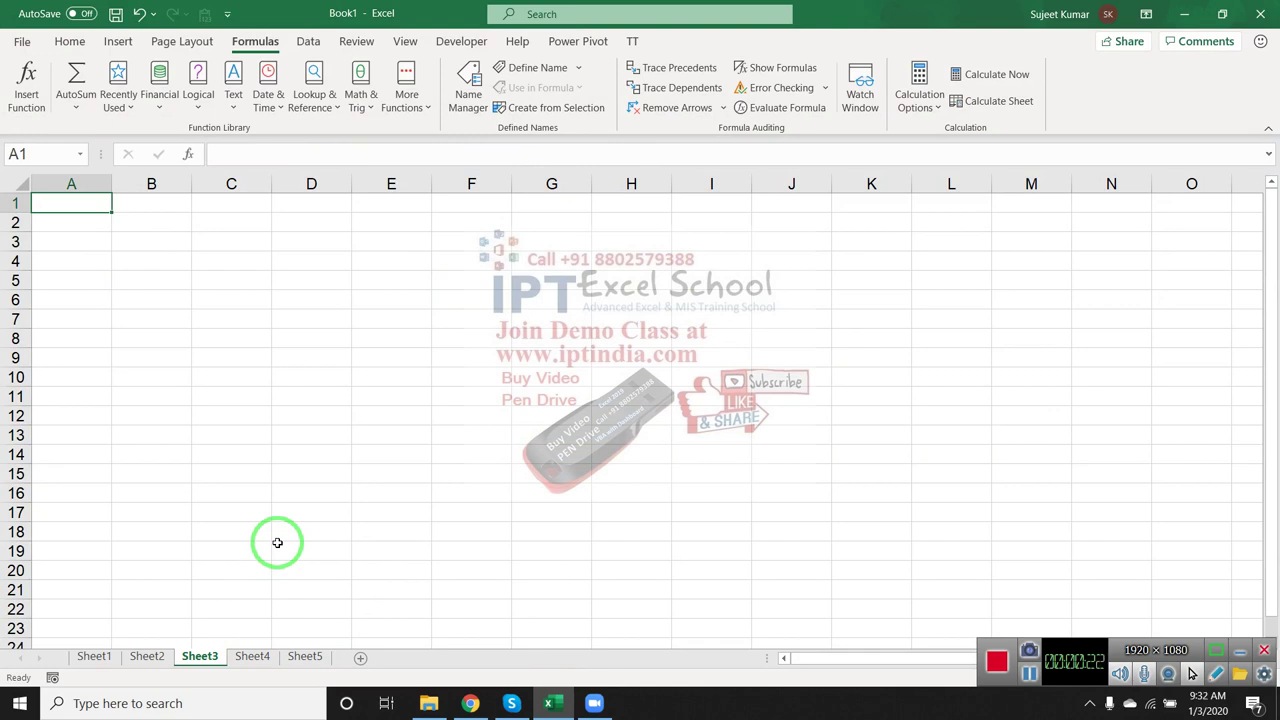
pyautogui.hotkey('ctrl', 'n')
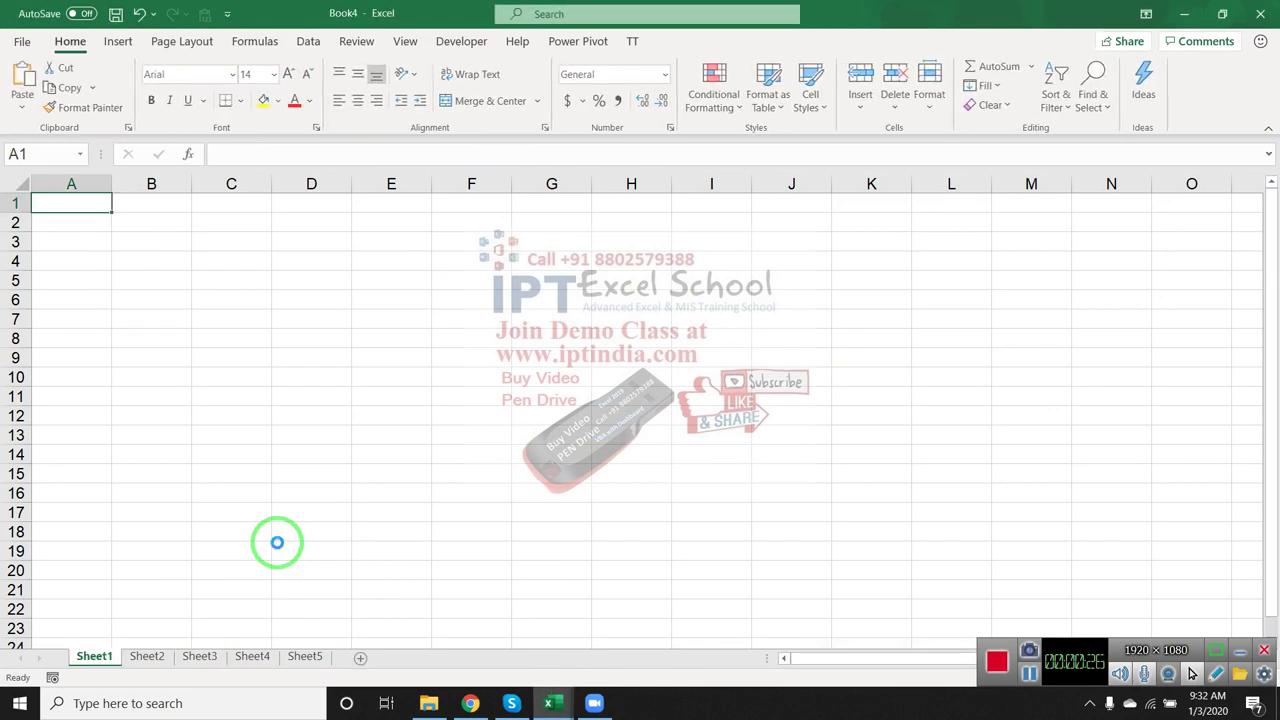
pyautogui.hotkey('ctrl', 'n')
pyautogui.hotkey('ctrl', 'n')
pyautogui.hotkey('ctrl', 'n')
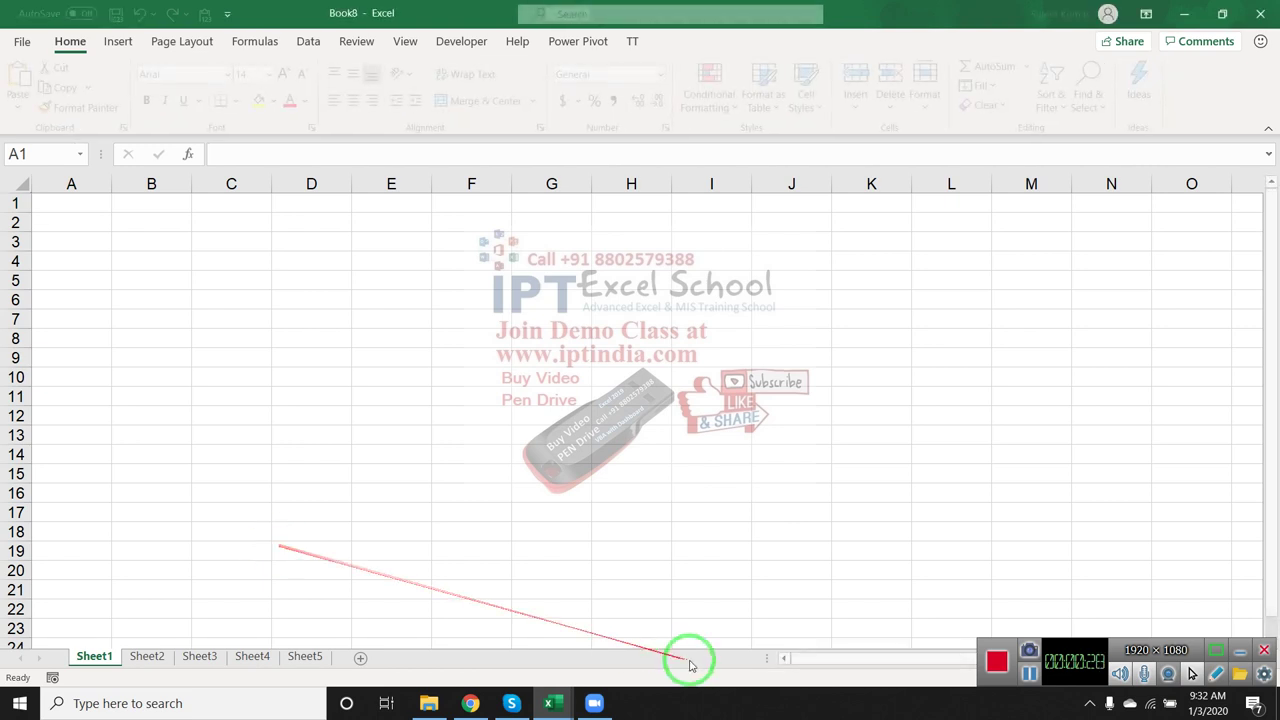
pyautogui.moveTo(553, 700)
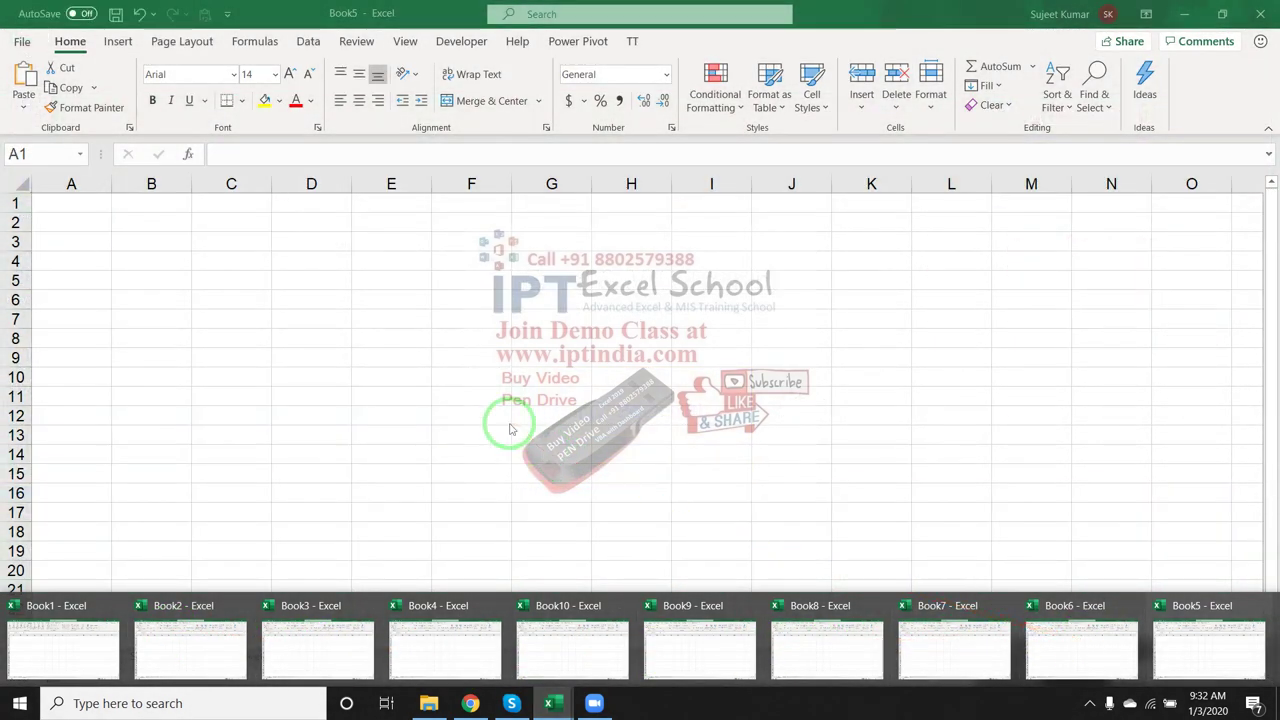
# - From Book1's Developer tab, open the Visual Basic editor and insert a blank Module1
pyautogui.click(75, 644)
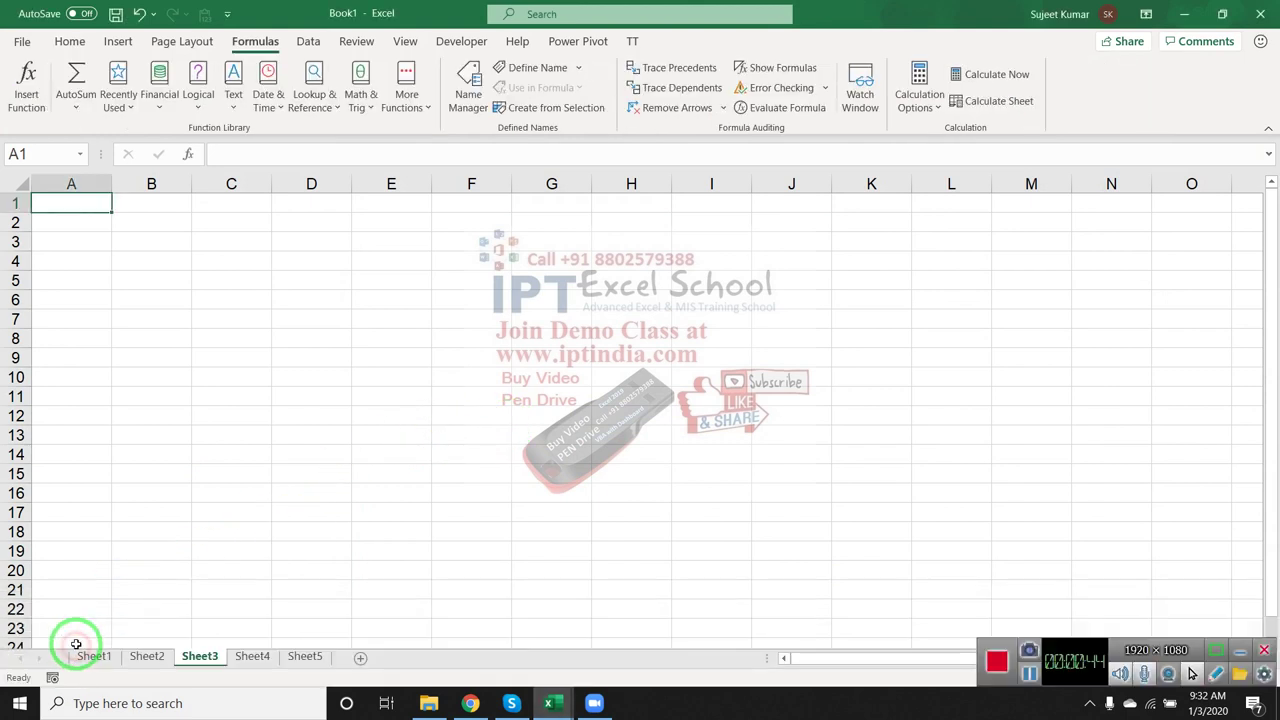
pyautogui.click(461, 41)
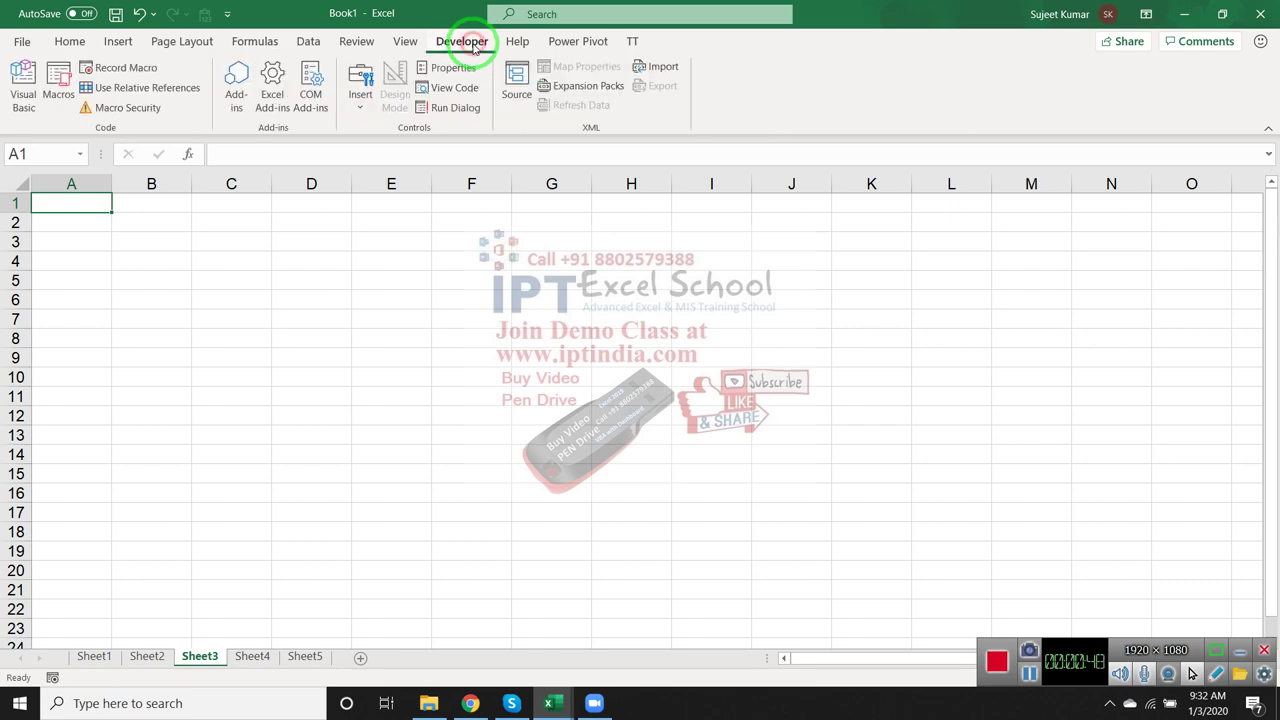
pyautogui.click(24, 82)
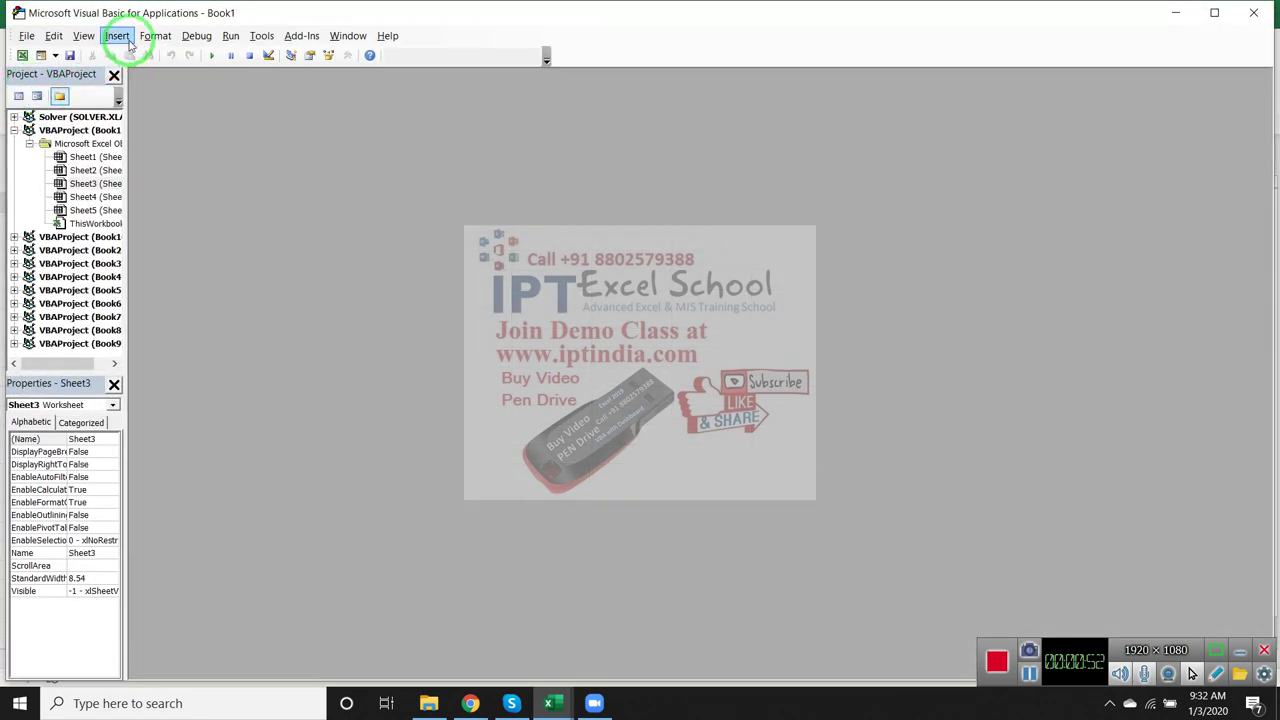
pyautogui.click(117, 36)
pyautogui.click(143, 91)
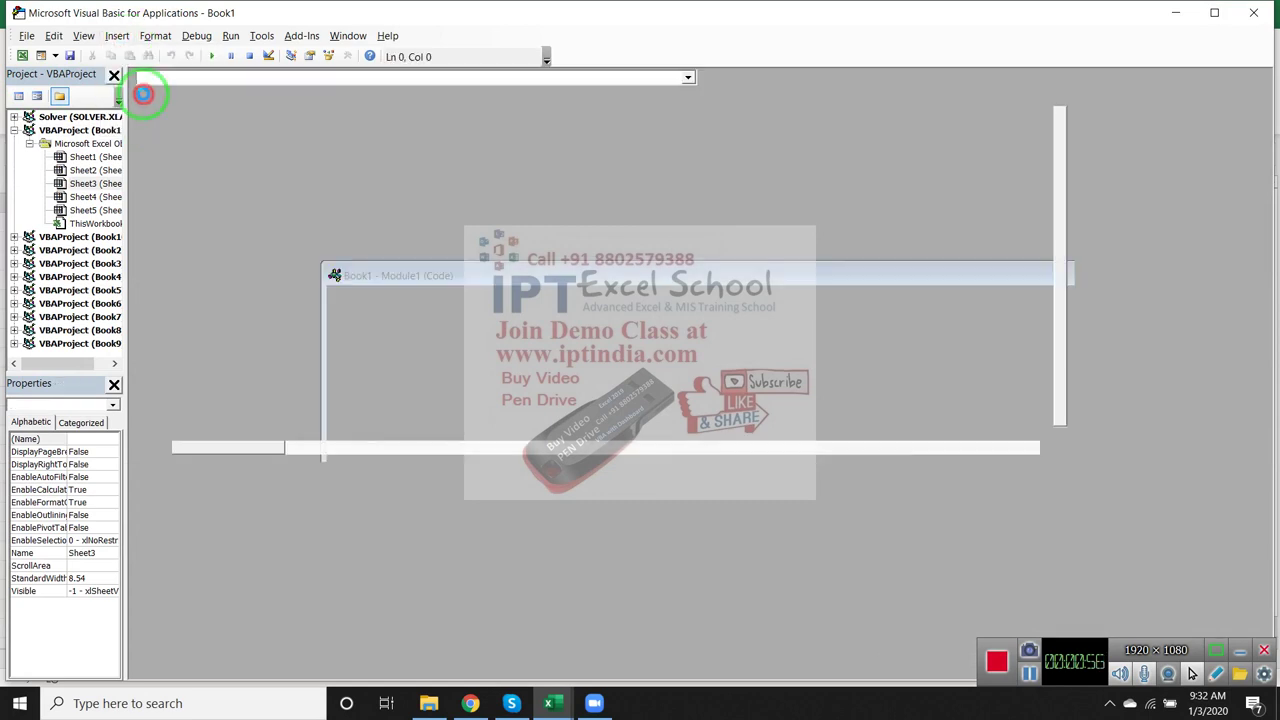
# - Start a 'Sub savefile()' procedure with its End Sub in Module1
pyautogui.write('s')
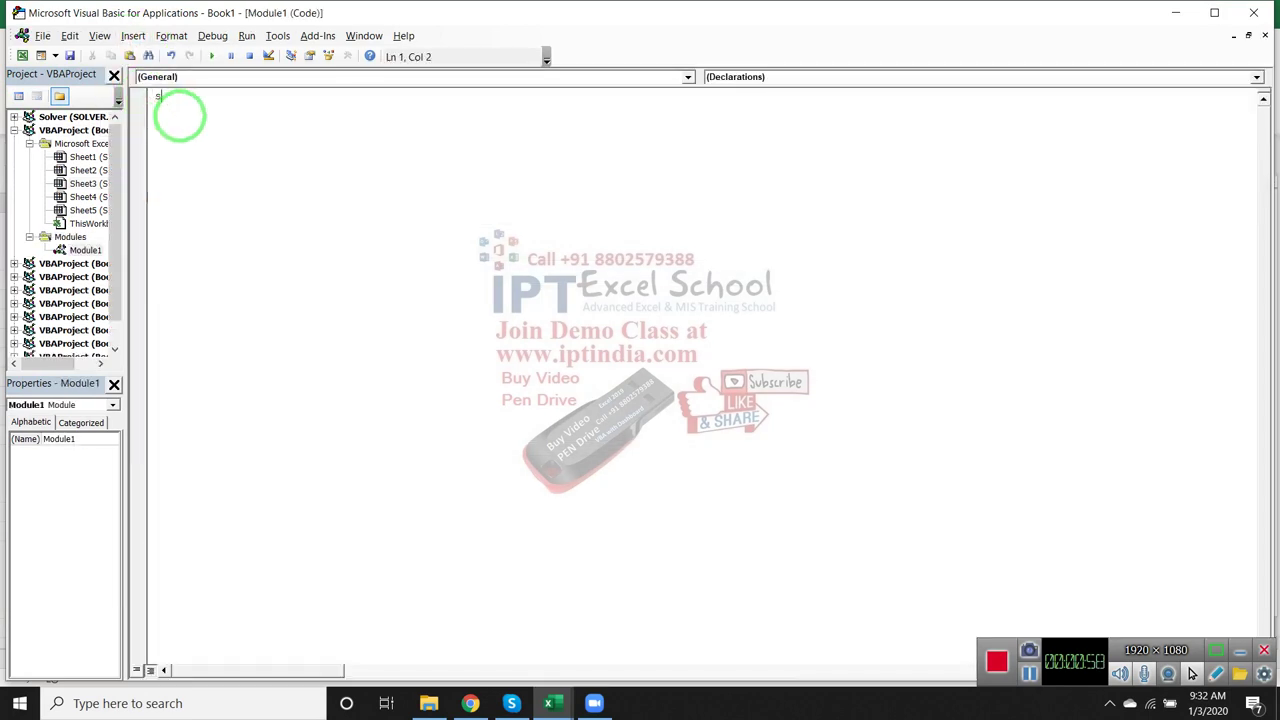
pyautogui.write('ub sav')
pyautogui.write('ew')
pyautogui.press('BackSpace')
pyautogui.write('file')
pyautogui.write('()')
pyautogui.press('Return')
pyautogui.press('Return')
pyautogui.press('Return')
pyautogui.press('Return')
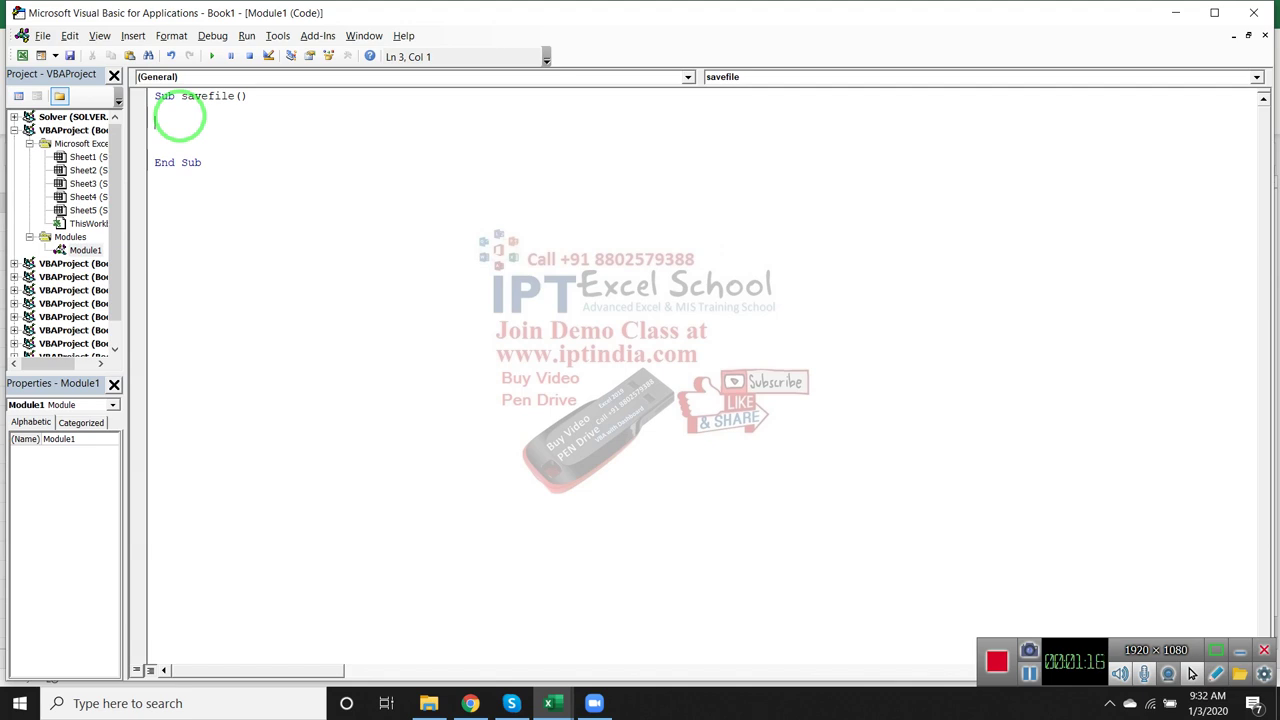
# - Declare 'Dim wb As Workbook' inside the savefile procedure
pyautogui.write('dim ')
pyautogui.write('wb ')
pyautogui.write('as ')
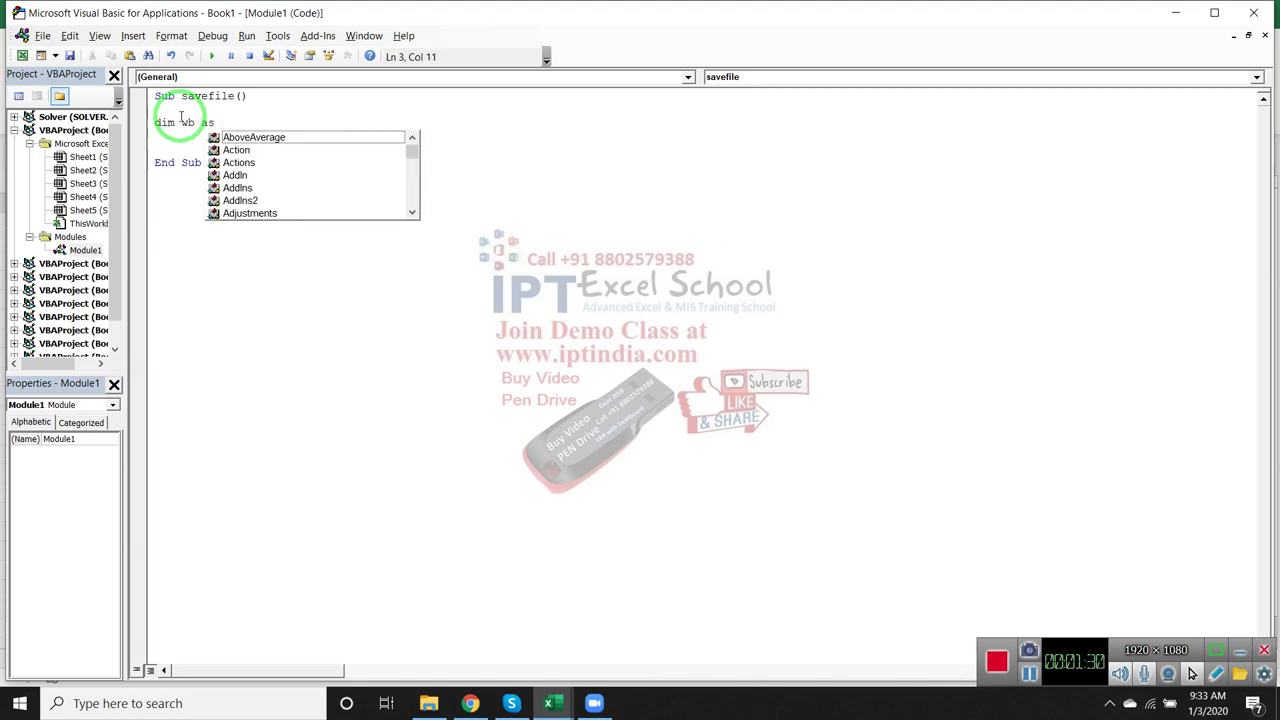
pyautogui.write('wo')
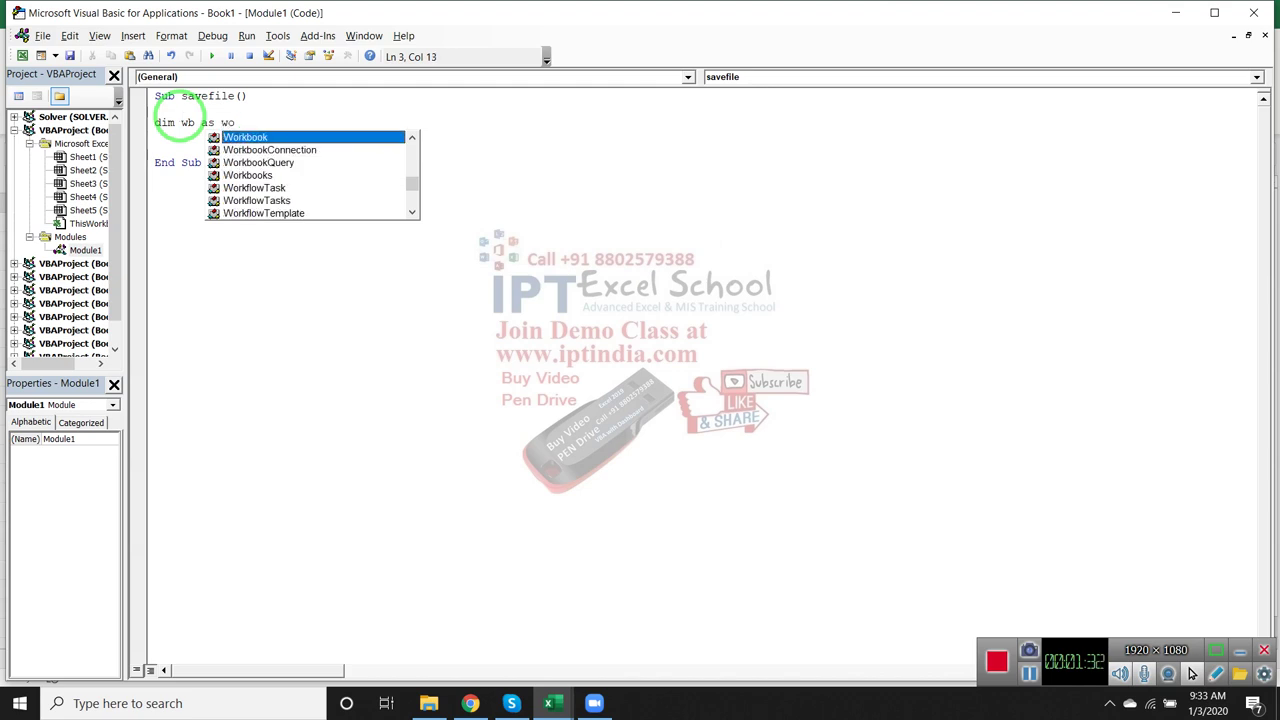
pyautogui.press('Tab')
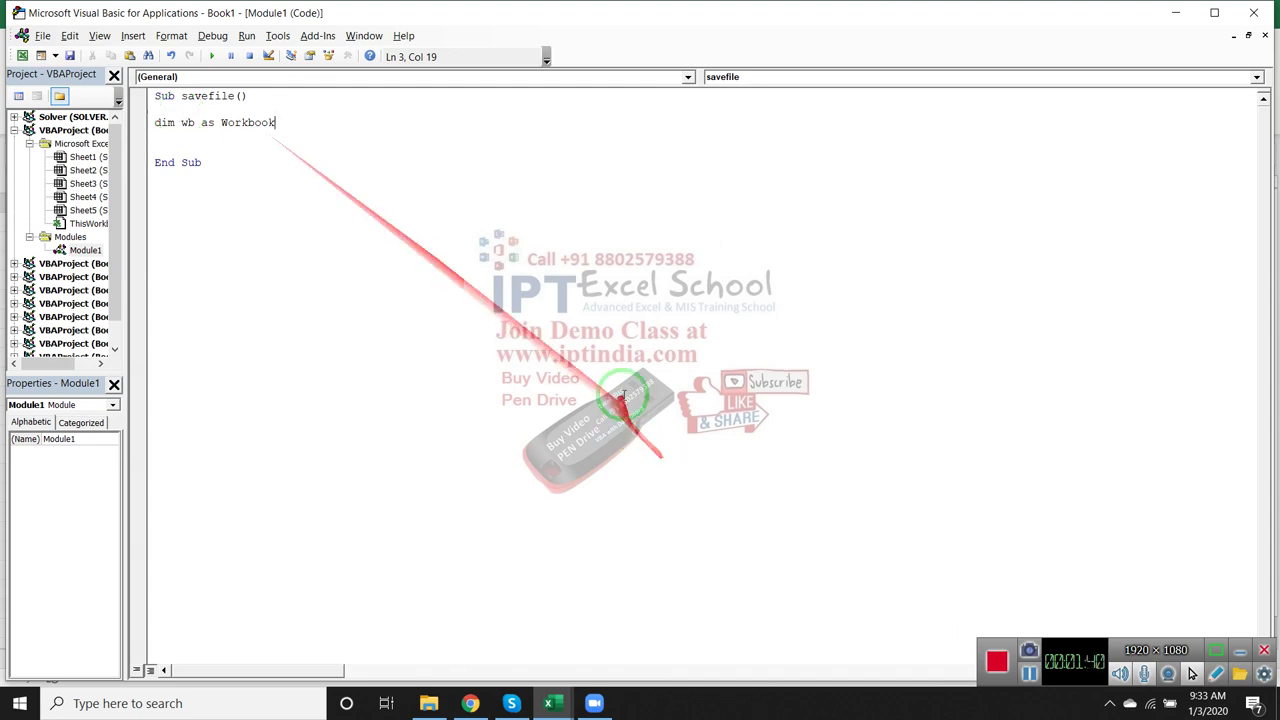
pyautogui.press('Return')
pyautogui.press('Return')
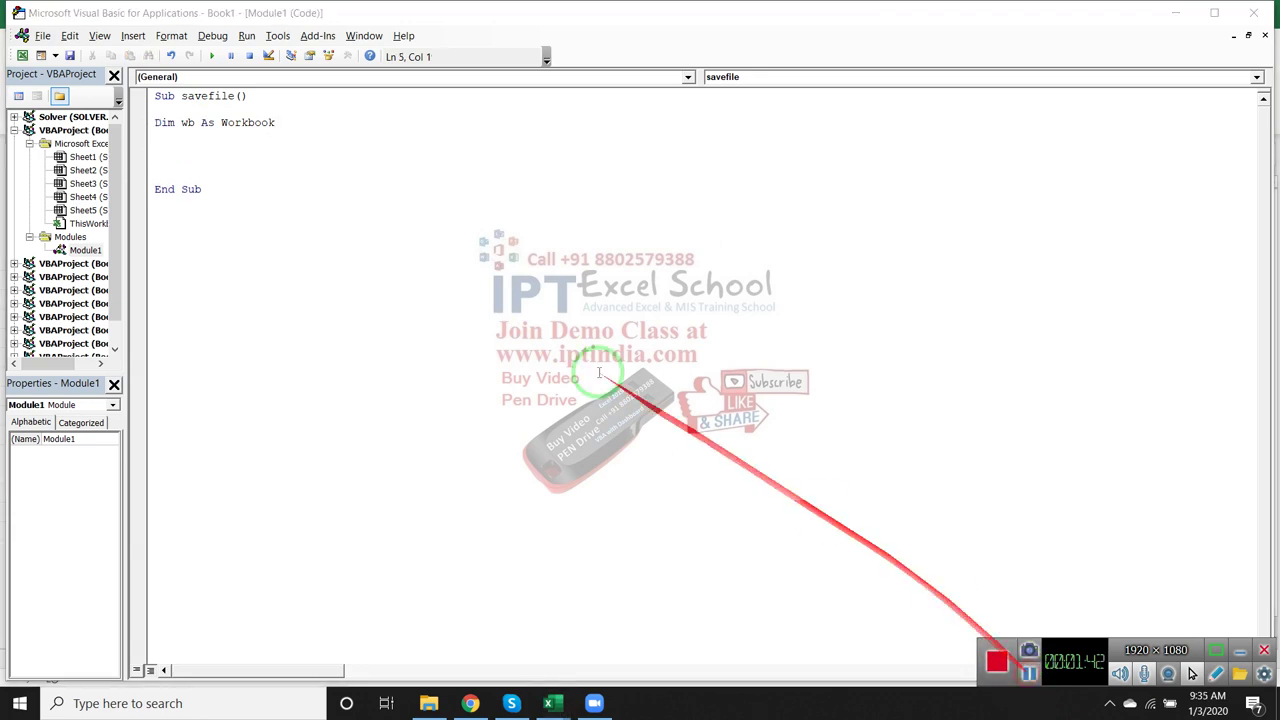
pyautogui.click(160, 158)
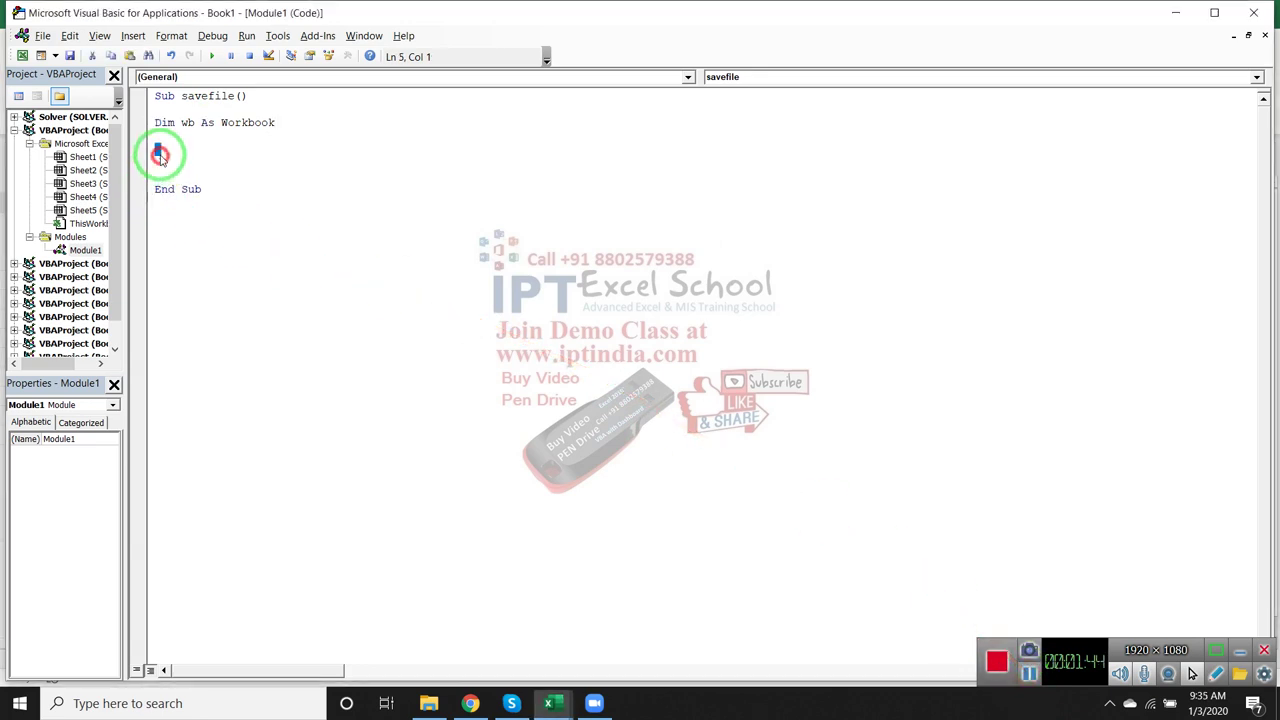
# - Write the loop line 'For Each wb In Application.Workbooks' and begin an If line beneath it
pyautogui.write('for ')
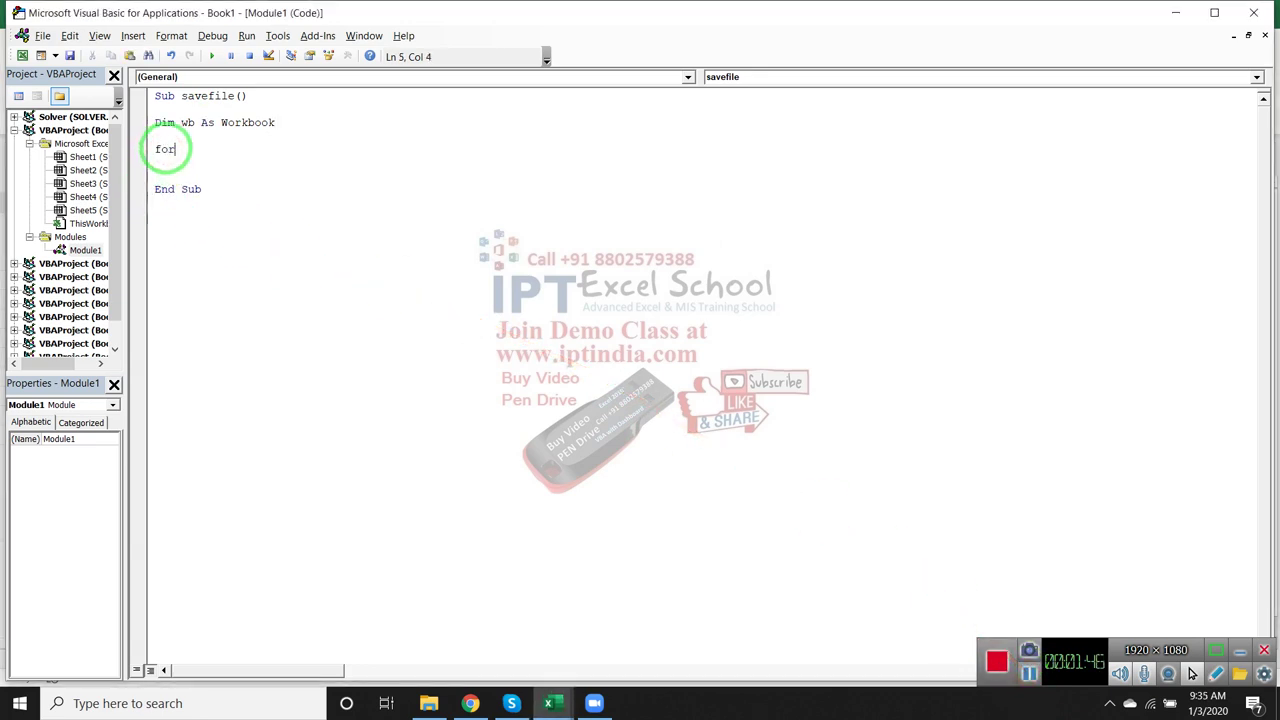
pyautogui.write('each ')
pyautogui.write('eb')
pyautogui.press('BackSpace')
pyautogui.press('BackSpace')
pyautogui.write('wb')
pyautogui.write(' in application')
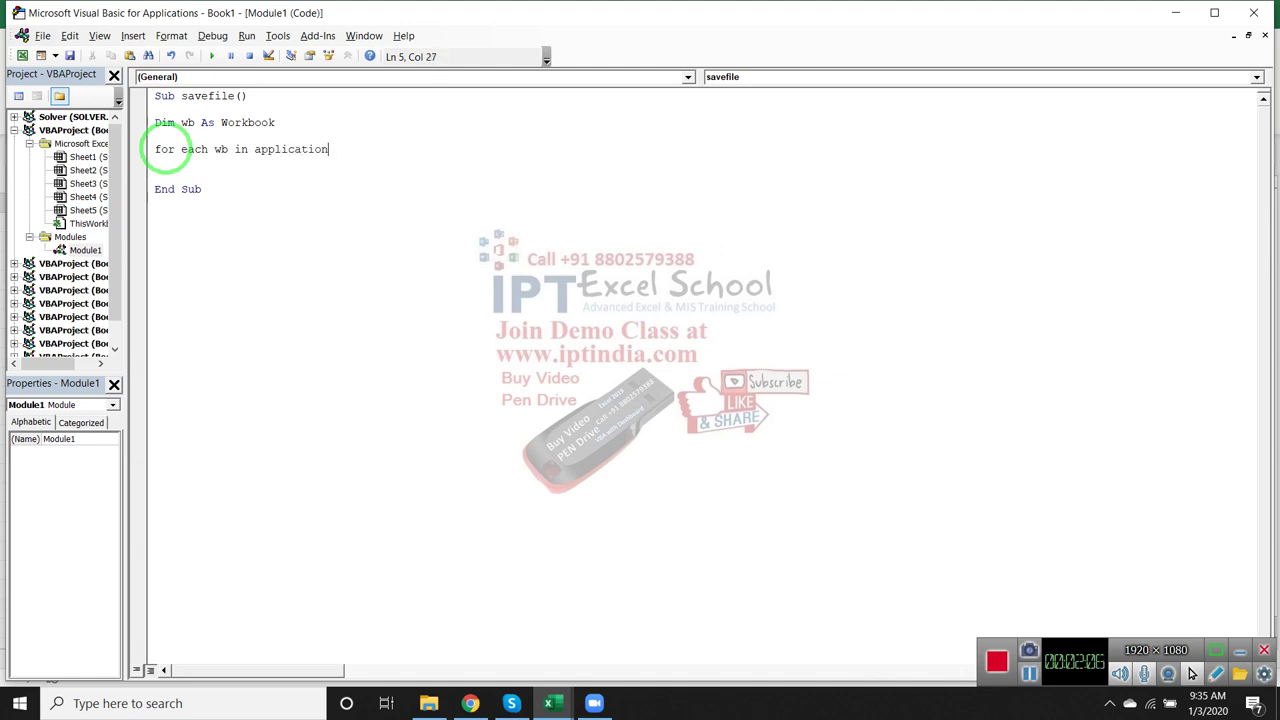
pyautogui.write('.wo')
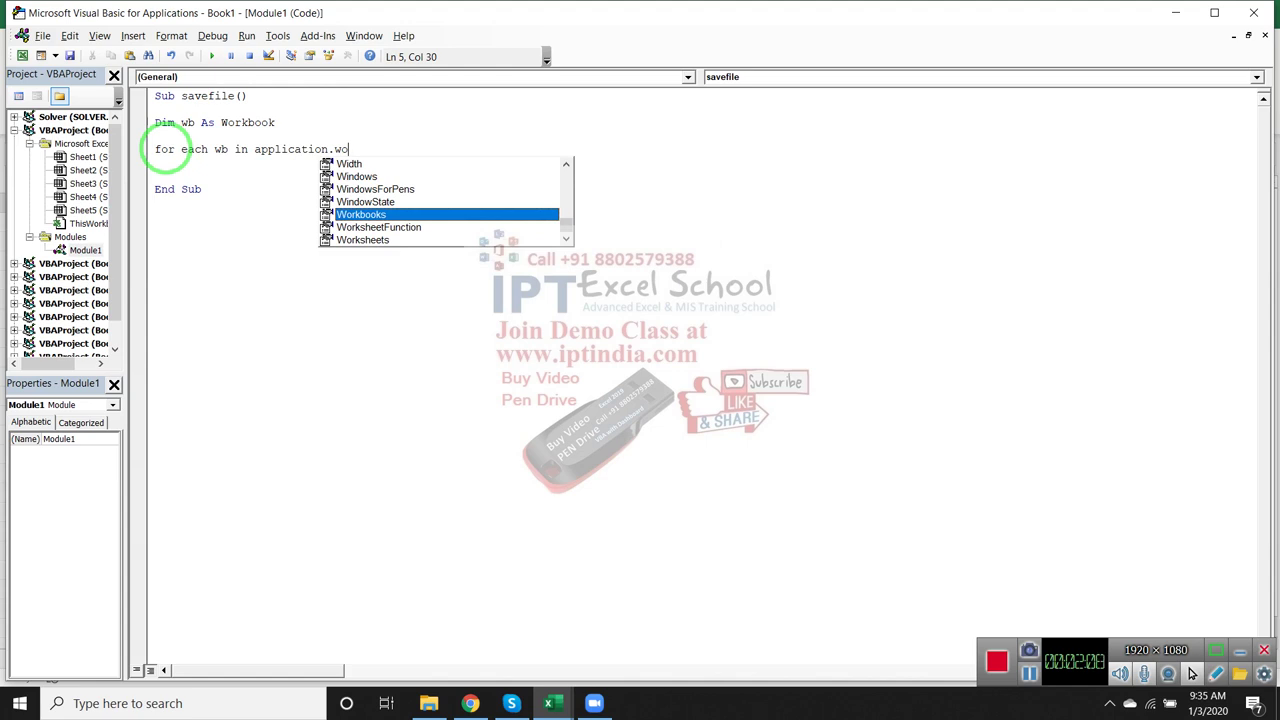
pyautogui.press('Tab')
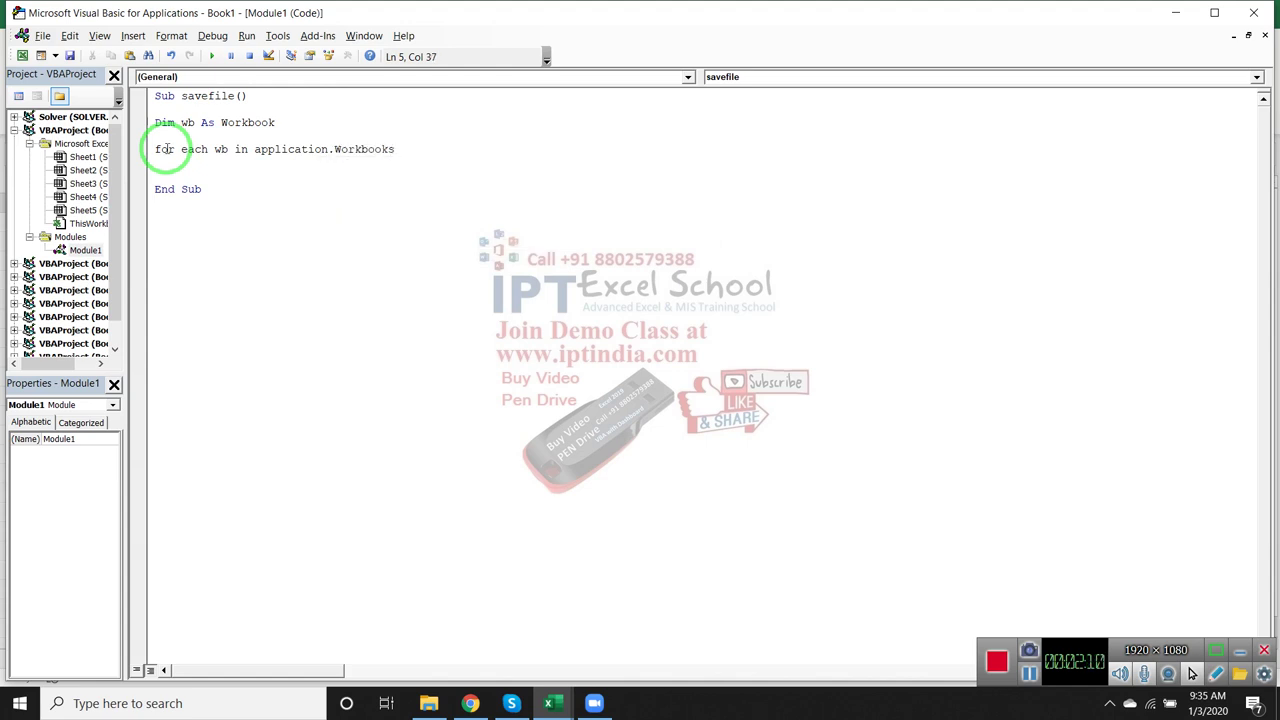
pyautogui.press('Return')
pyautogui.write('if ')
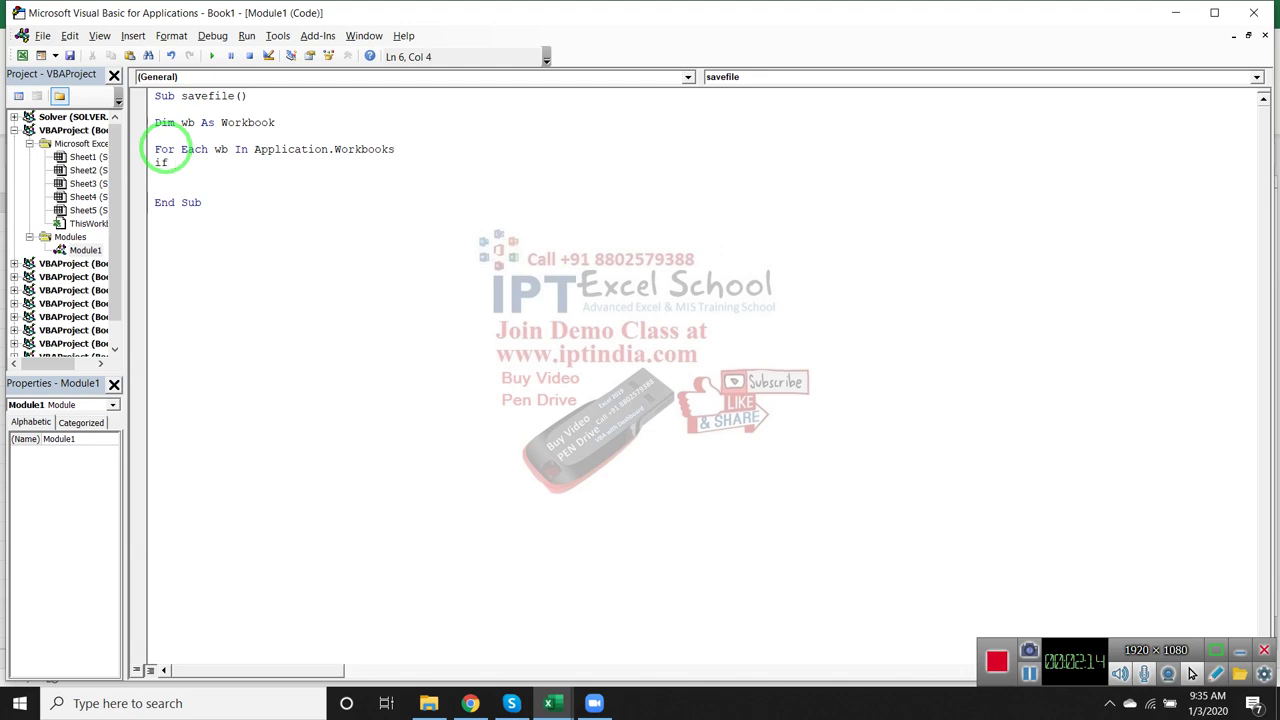
pyautogui.write('not ')
pyautogui.write('wb')
pyautogui.write('.r')
# - Complete 'If Not wb.ReadOnly Then' and add a wb.SaveAs line beneath it
pyautogui.press('Tab')
pyautogui.write('then')
pyautogui.press('Return')
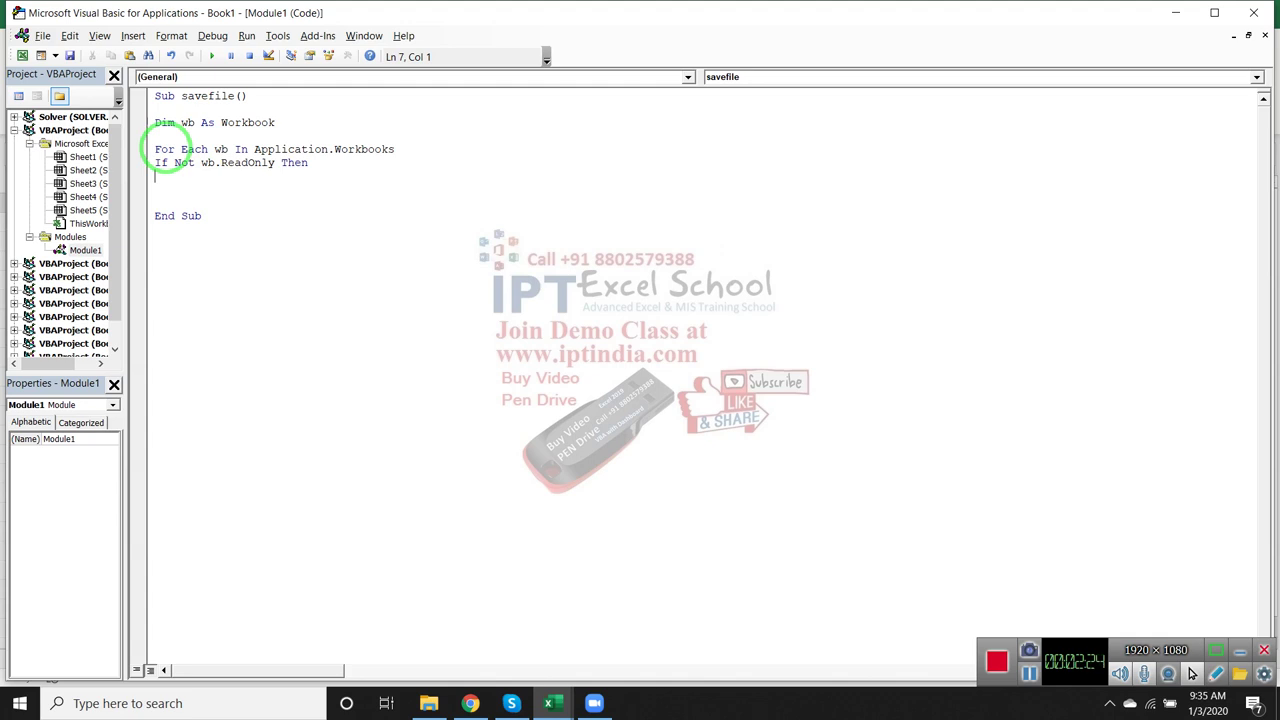
pyautogui.write('wb')
pyautogui.write('.s')
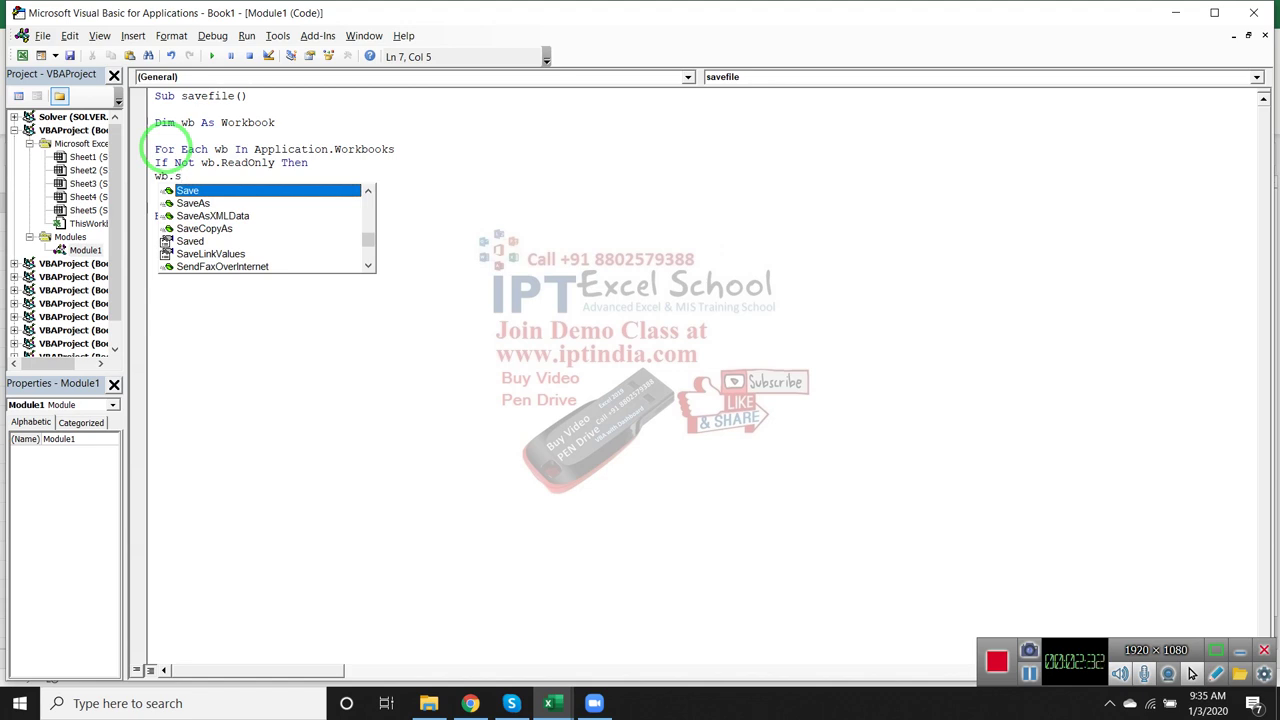
pyautogui.write('a')
pyautogui.press('Tab')
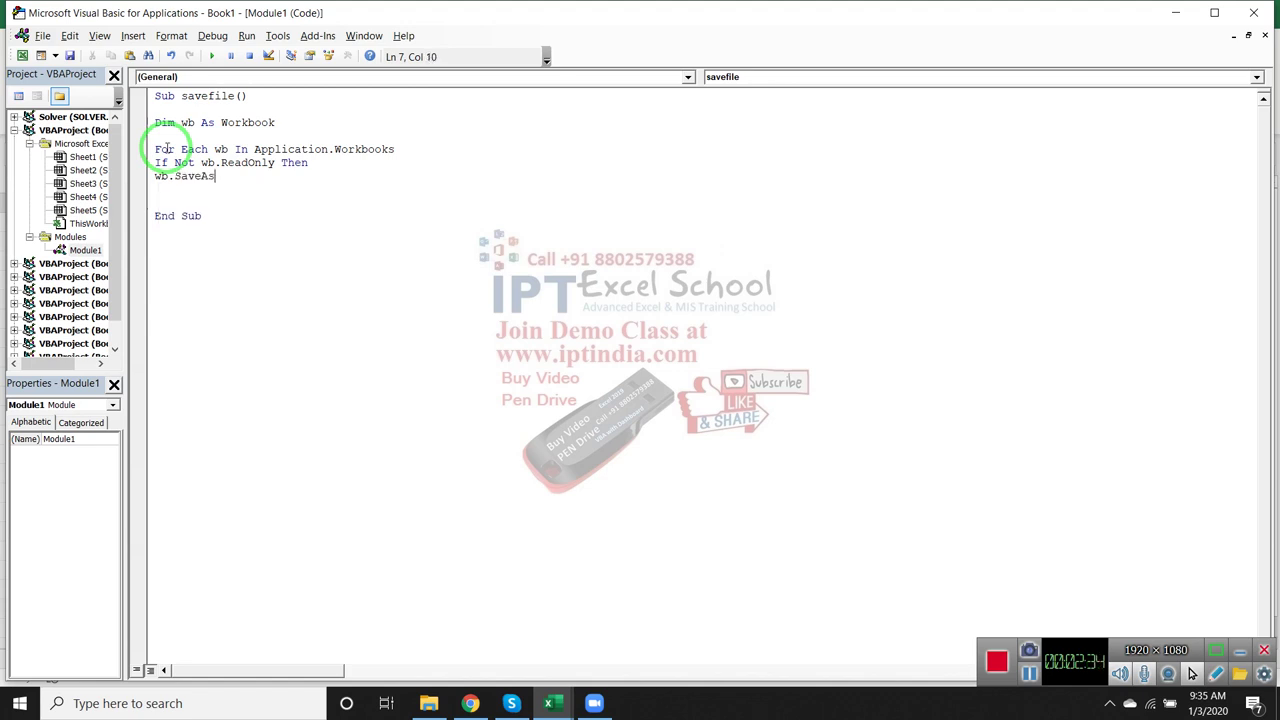
# - Add a Next line and fill in the save path "E:\2019\" & r & ".xlsx"
pyautogui.press('Down')
pyautogui.write('next ')
pyautogui.write('eb')
pyautogui.press('Up')
pyautogui.press('End')
pyautogui.press('BackSpace')
pyautogui.press('BackSpace')
pyautogui.write('a')
pyautogui.write('b')
pyautogui.press('BackSpace')
pyautogui.press('BackSpace')
pyautogui.write('s')
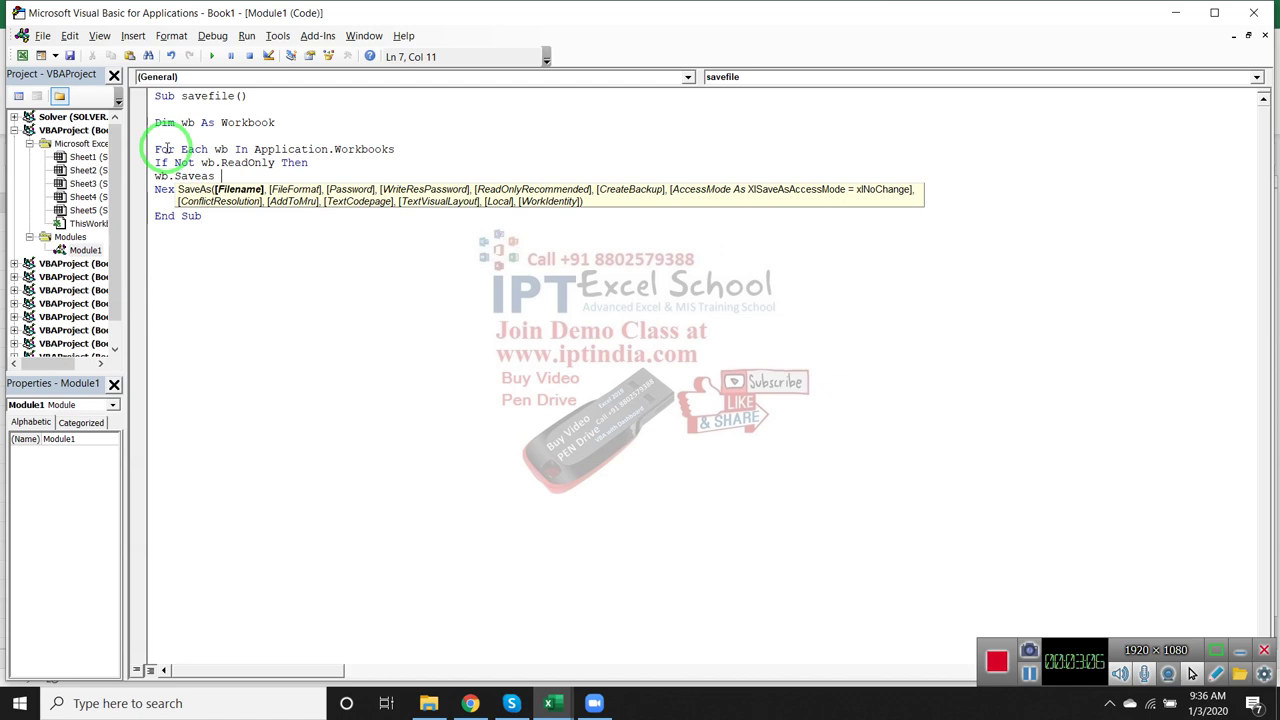
pyautogui.write('"')
pyautogui.write('E')
pyautogui.write(':\\2019')
pyautogui.write('\\')
pyautogui.write('" ')
pyautogui.write('&')
pyautogui.write('r ')
pyautogui.write('& ')
pyautogui.write('"')
pyautogui.write('>xls')
pyautogui.write('x')
pyautogui.press('Left')
pyautogui.press('Left')
pyautogui.press('Left')
# - Correct the save line's file extension to ".xlsx"
pyautogui.press('BackSpace')
pyautogui.write('.')
pyautogui.press('Right')
pyautogui.write('"')
pyautogui.press('Up')
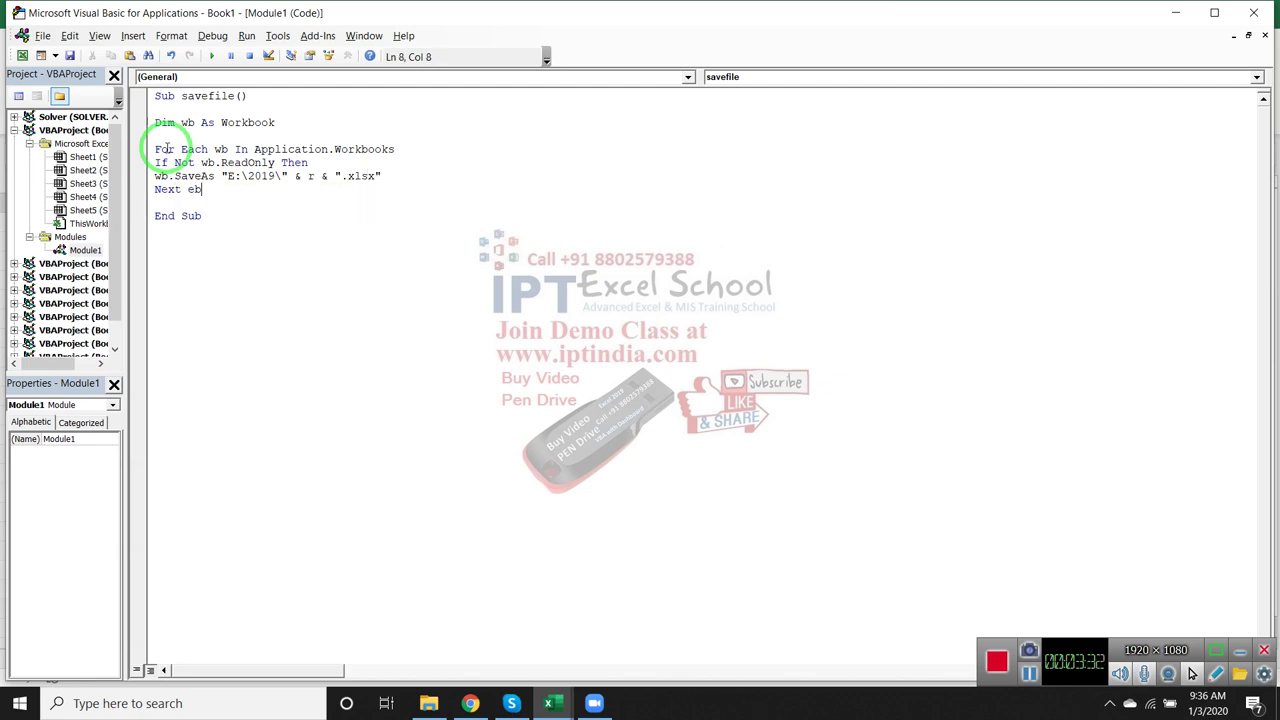
# - Declare 'Dim r As Integer' below the 'Dim wb As Workbook' line
pyautogui.press('Up')
pyautogui.press('Up')
pyautogui.press('Up')
pyautogui.press('Return')
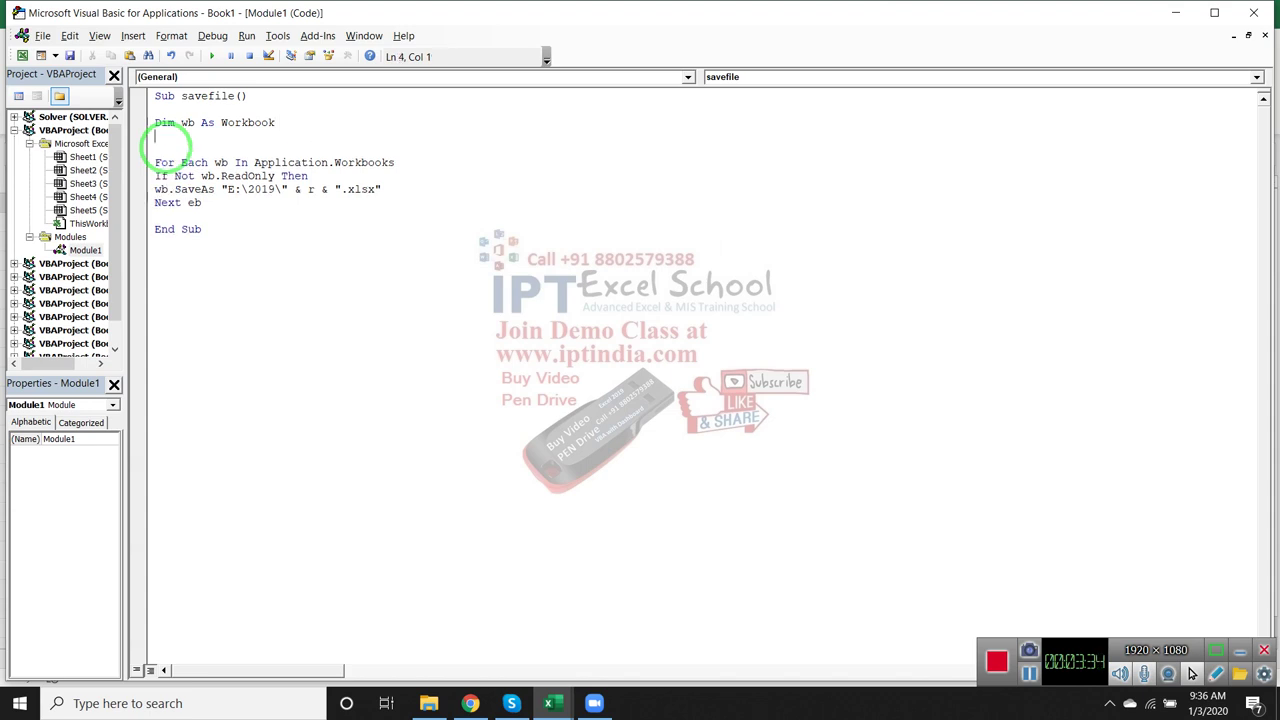
pyautogui.write('dim r asd')
pyautogui.press('BackSpace')
pyautogui.press('BackSpace')
pyautogui.write('in')
pyautogui.press('Tab')
pyautogui.press('Down')
pyautogui.press('Down')
# - Insert 'r = r + 1' above the wb.SaveAs line, then minimise everything to the desktop
pyautogui.press('Down')
pyautogui.press('Up')
pyautogui.press('Down')
pyautogui.press('Down')
pyautogui.press('Left')
pyautogui.press('Left')
pyautogui.press('Left')
pyautogui.press('Left')
pyautogui.press('Left')
pyautogui.press('Return')
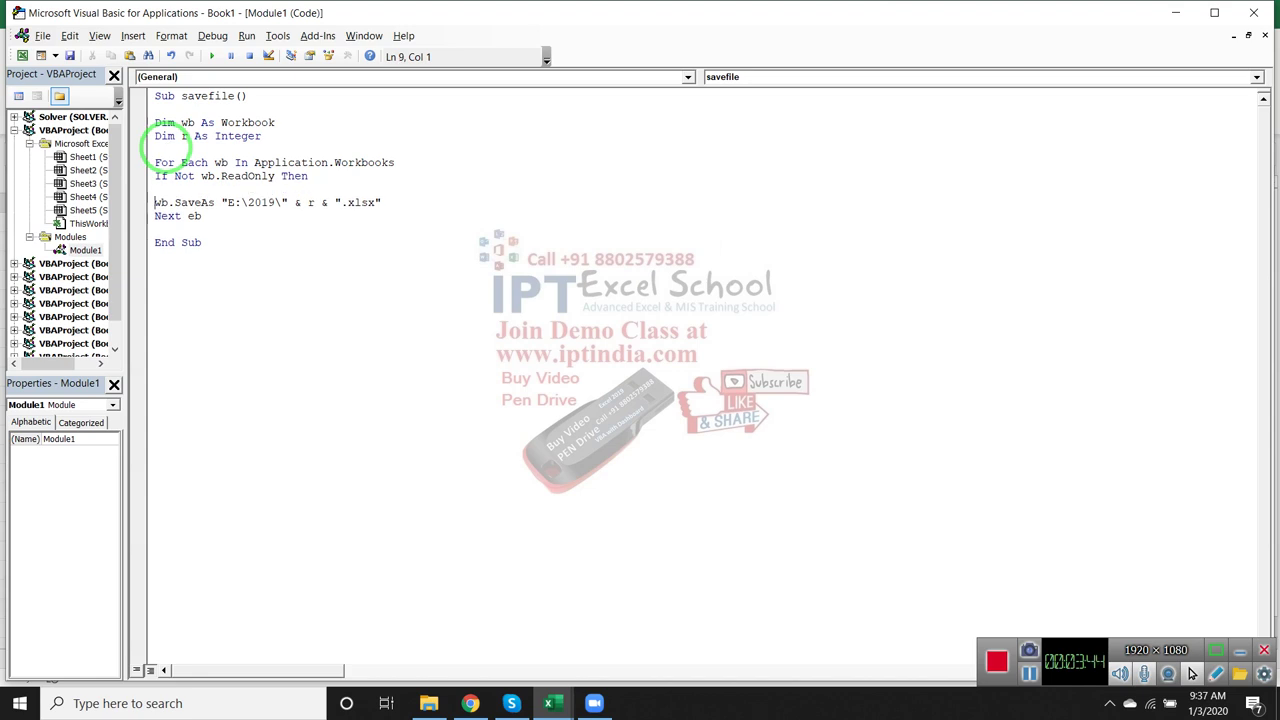
pyautogui.write('r = r + 1')
pyautogui.press('Down')
pyautogui.click(311, 260)
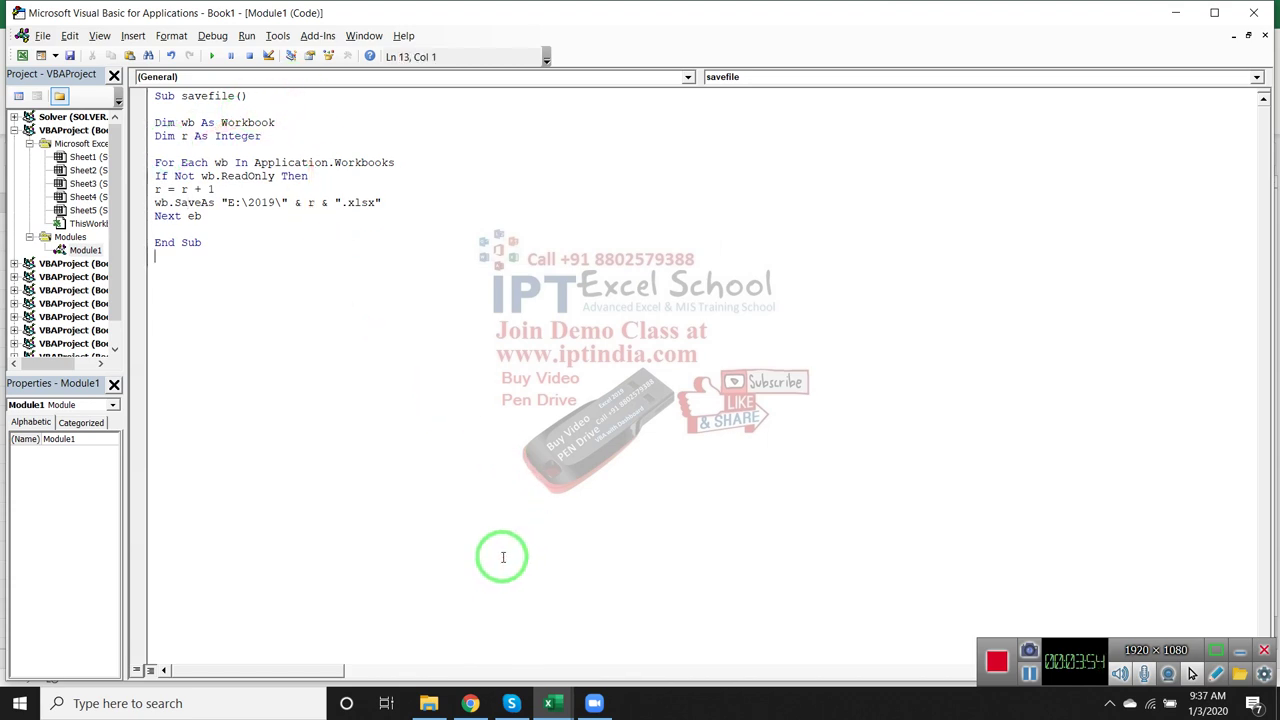
pyautogui.hotkey('alt', 'F11')
pyautogui.press('super+d')
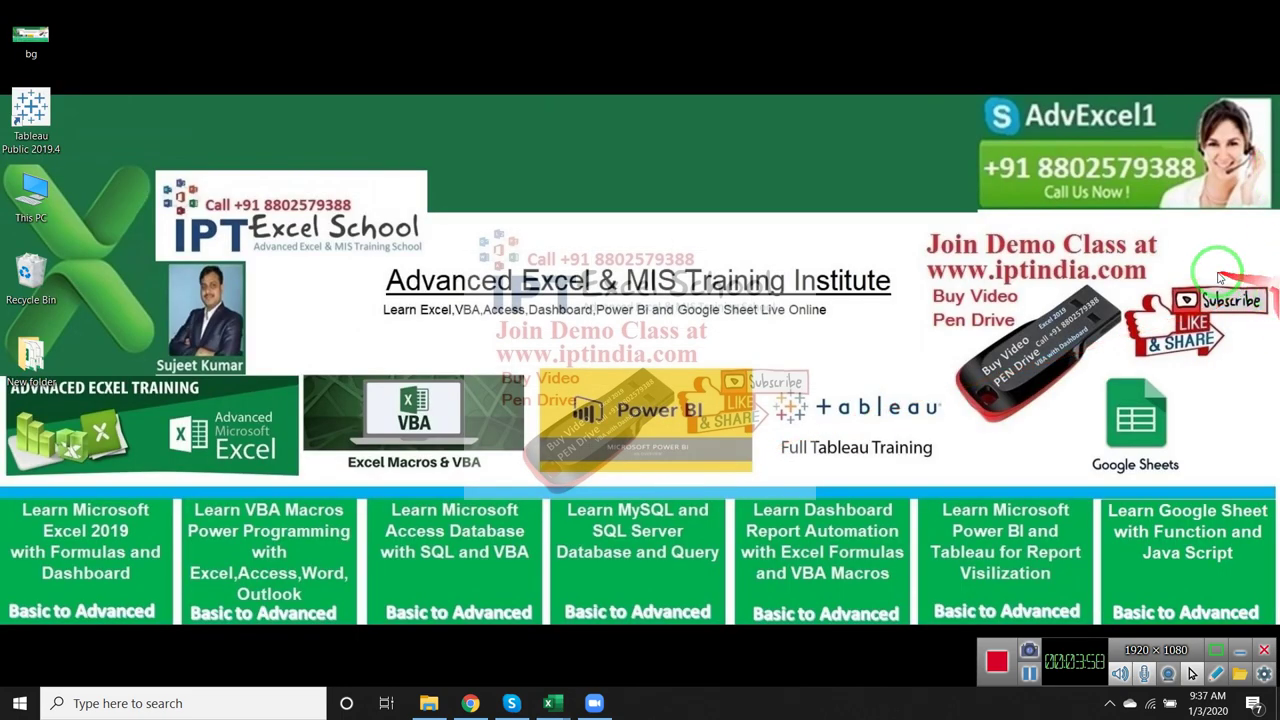
# - On the desktop, dismiss the context menu and box-select the wallpaper's website address and Buy Video pen drive area
pyautogui.rightClick(897, 322)
pyautogui.click(973, 235)
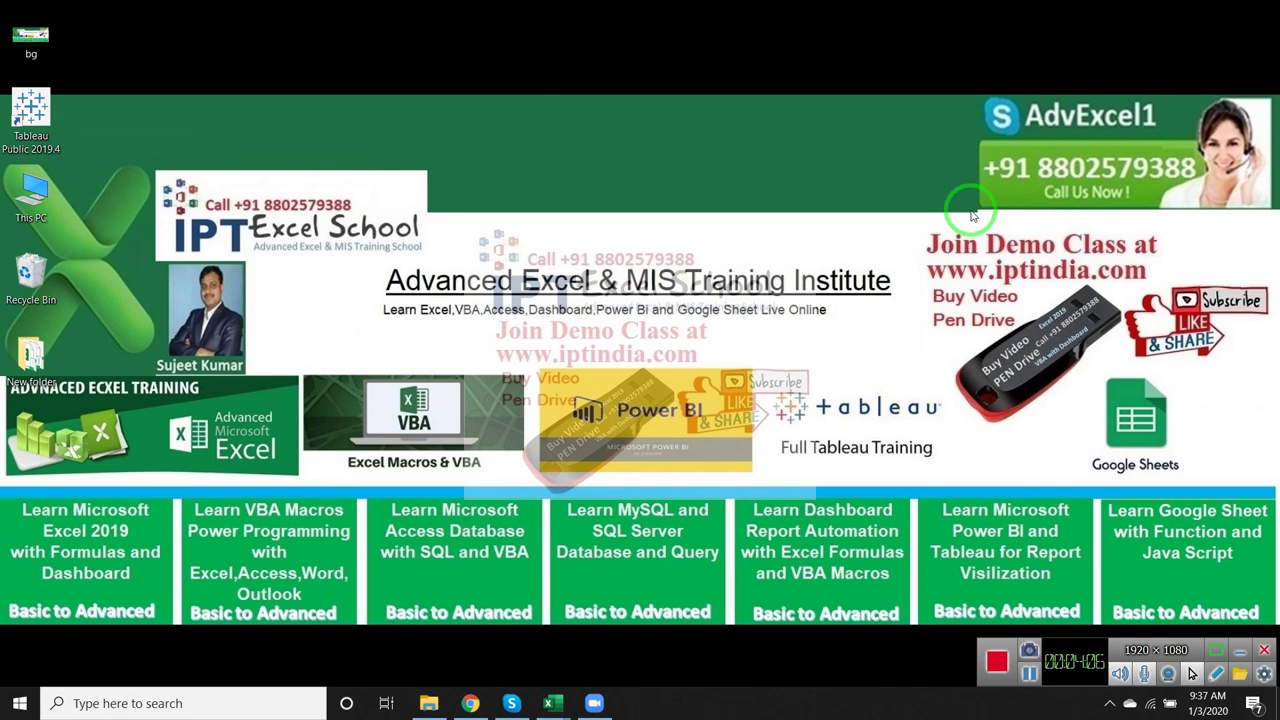
pyautogui.click(913, 262)
pyautogui.moveTo(913, 262); pyautogui.dragTo(1181, 290)
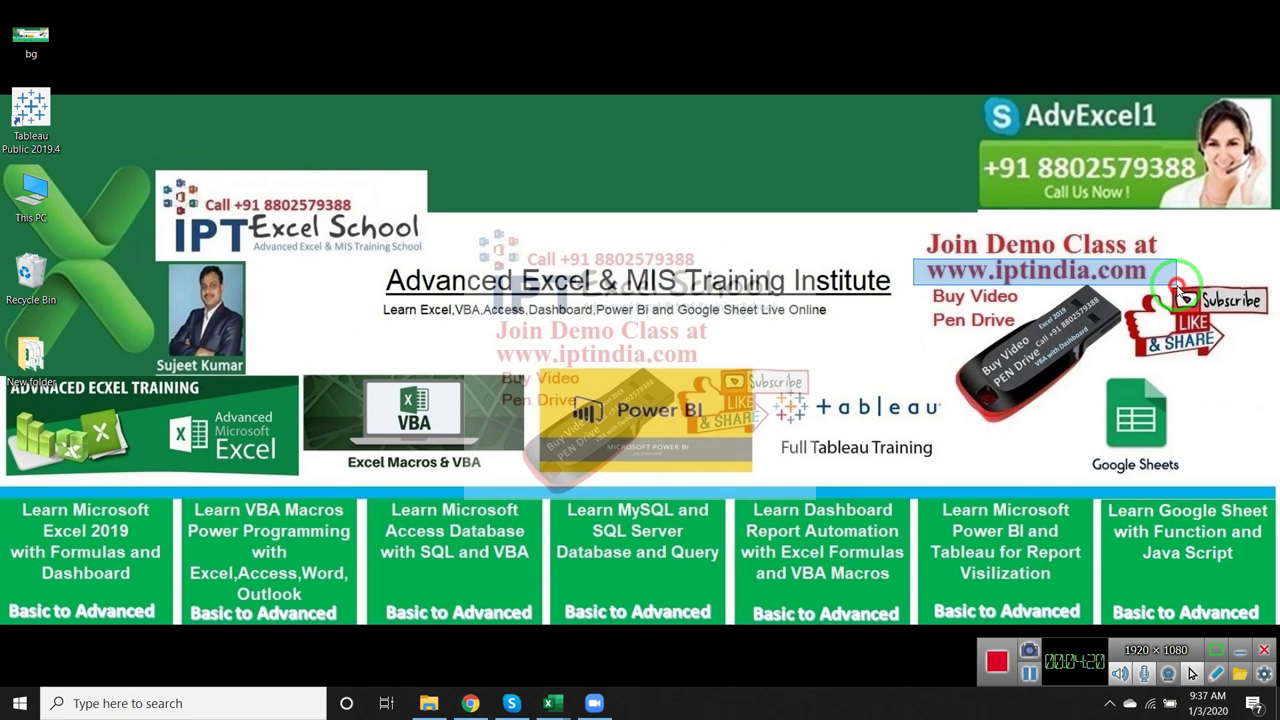
pyautogui.moveTo(1178, 292)
pyautogui.mouseDown()
pyautogui.moveTo(943, 295)
pyautogui.moveTo(1120, 392)
pyautogui.mouseUp()
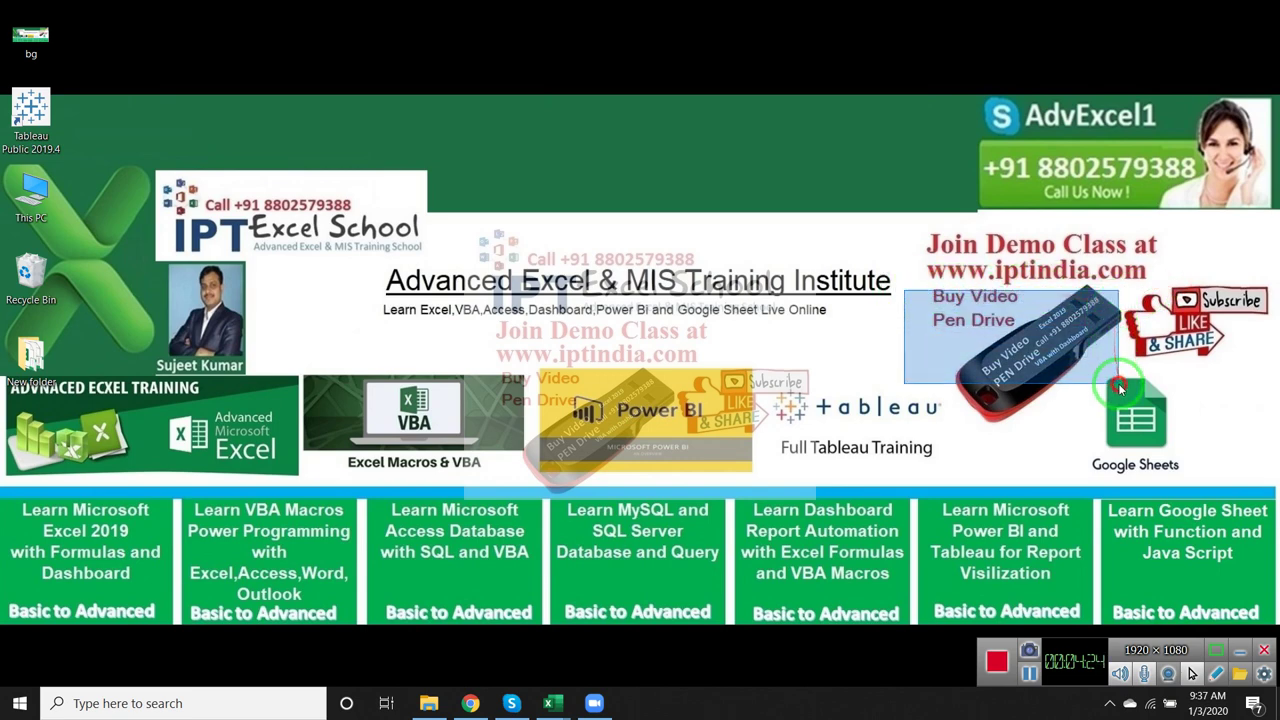